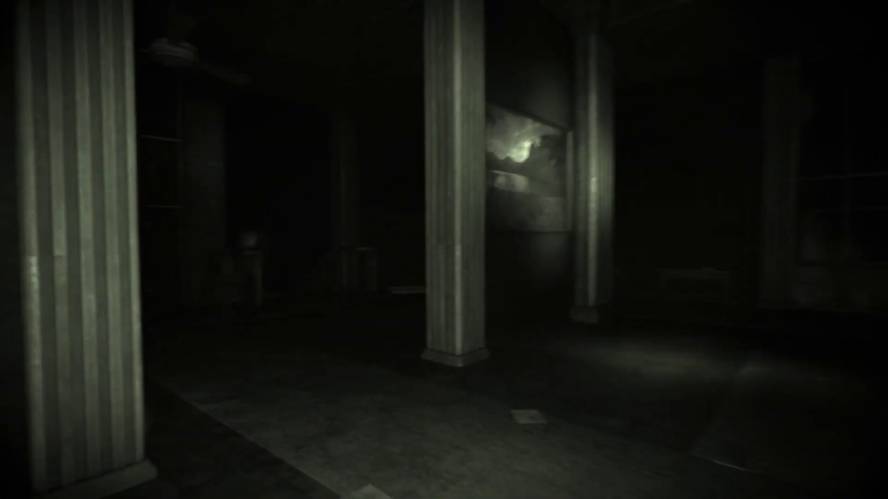
Step: Walk forward through the dark, night-vision-tinted warehouse toward the fenced area
key(w)
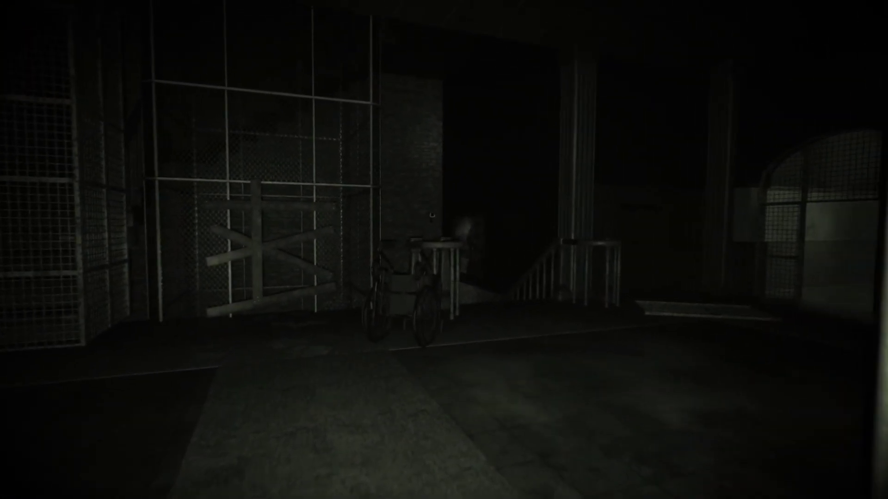
key(w)
key(w)
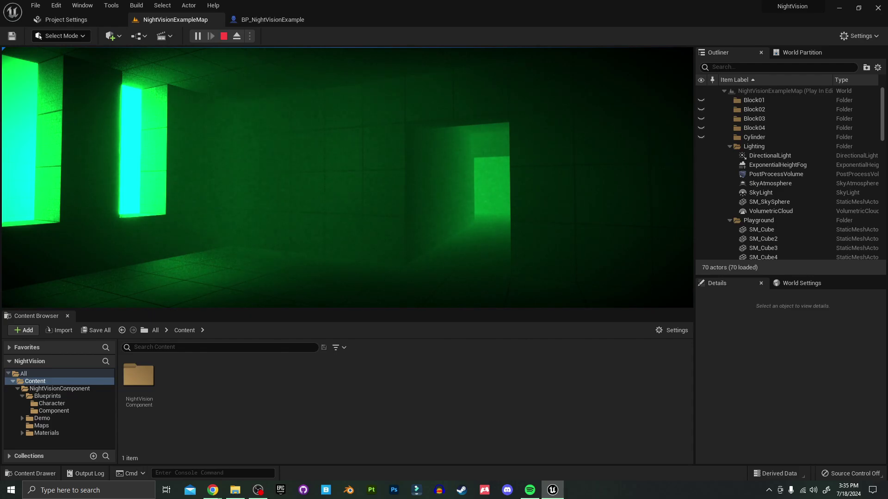
Step: Stop play, open BP_NightVisionExample, and select the Essential Logic comment with its nodes
key(Escape)
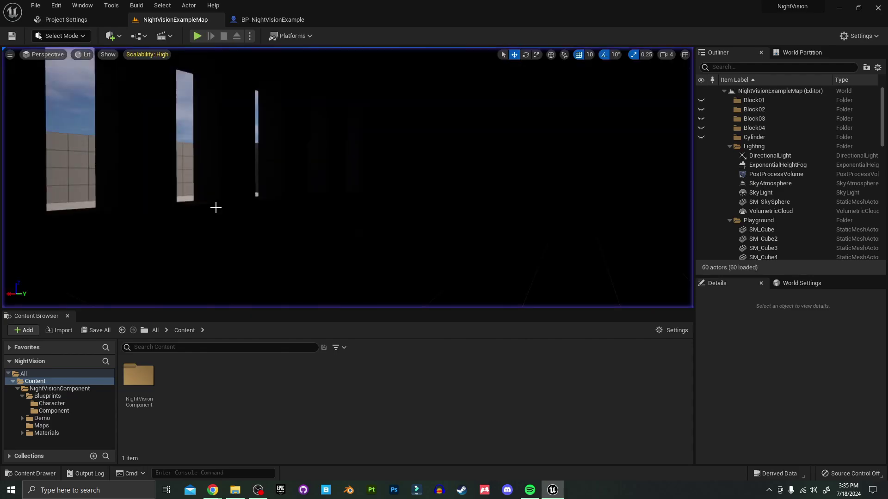
click(256, 21)
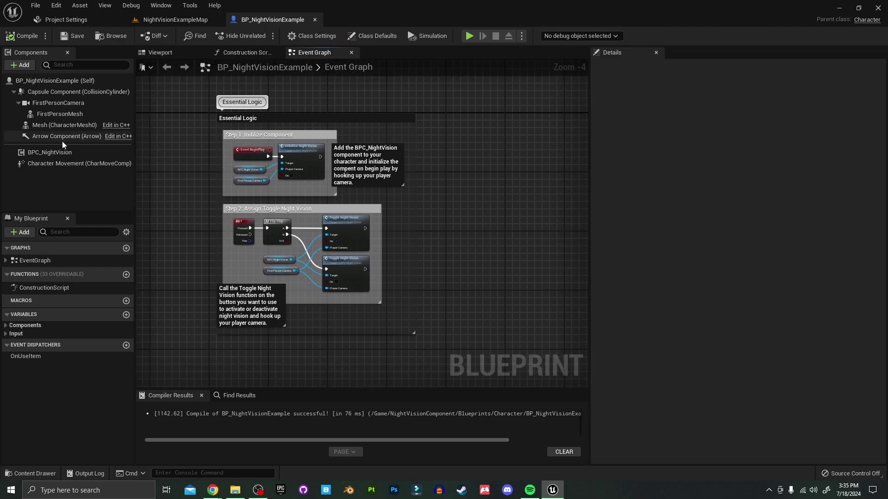
drag(185, 88, 504, 359)
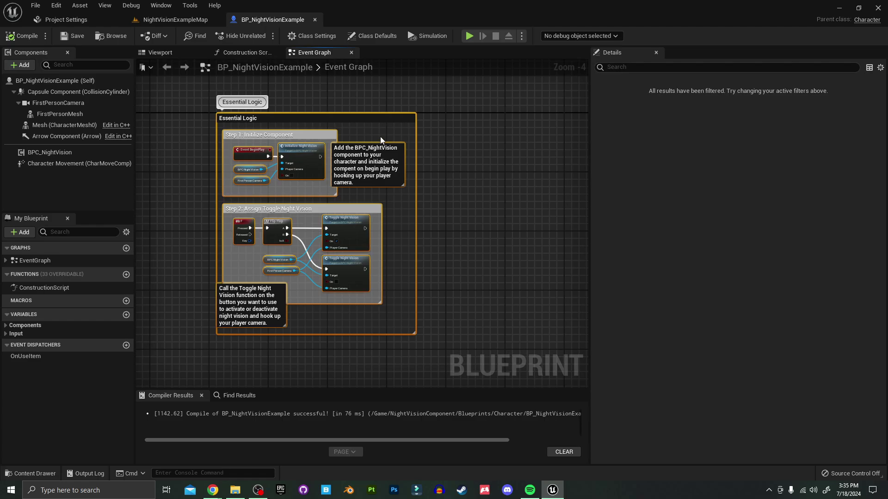
Step: Delete the Essential Logic nodes and the BPC_NightVision component, then compile the blueprint
key(Delete)
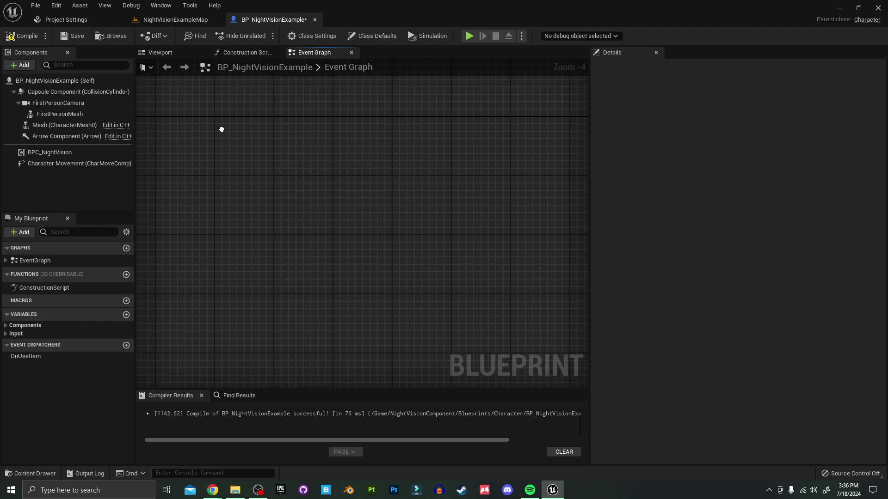
right_click(58, 153)
click(92, 241)
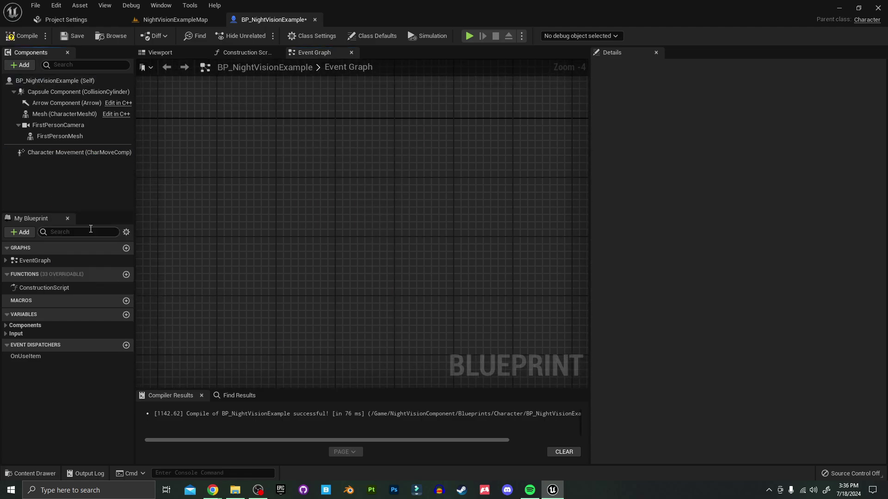
click(21, 35)
Step: Add a fresh BPC_NightVision component to the character, found by searching 'night'
click(13, 65)
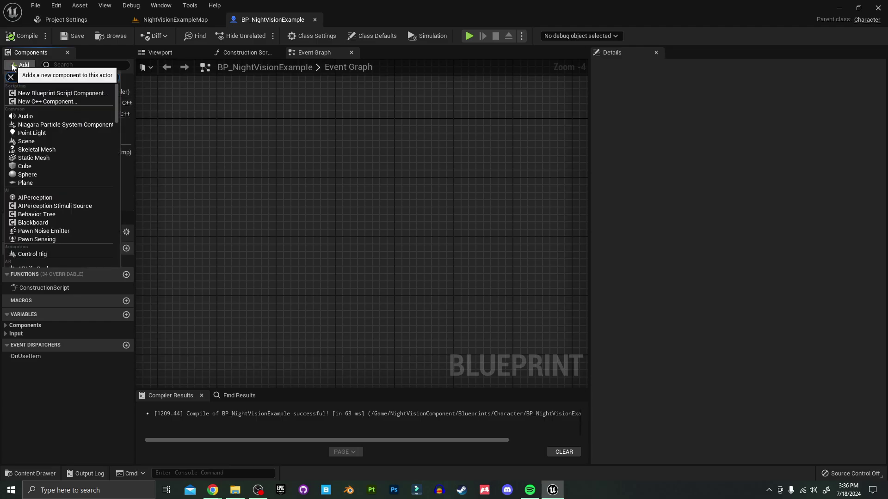
click(12, 67)
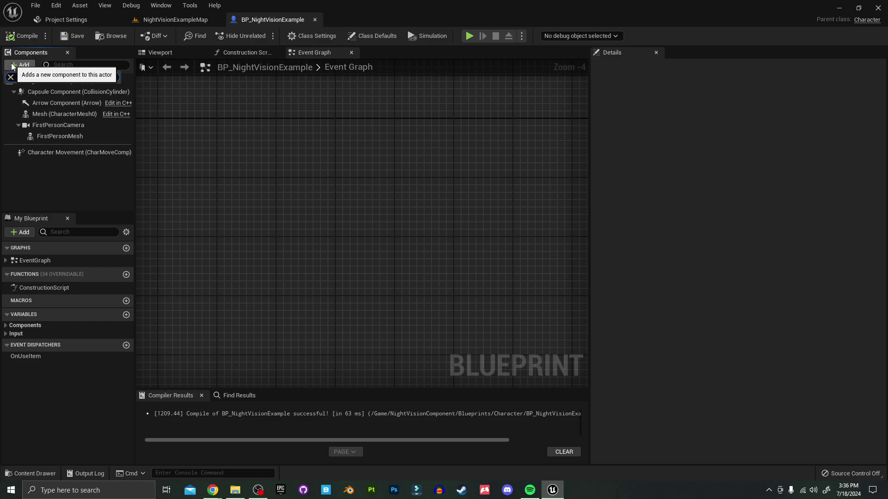
text(night)
click(58, 93)
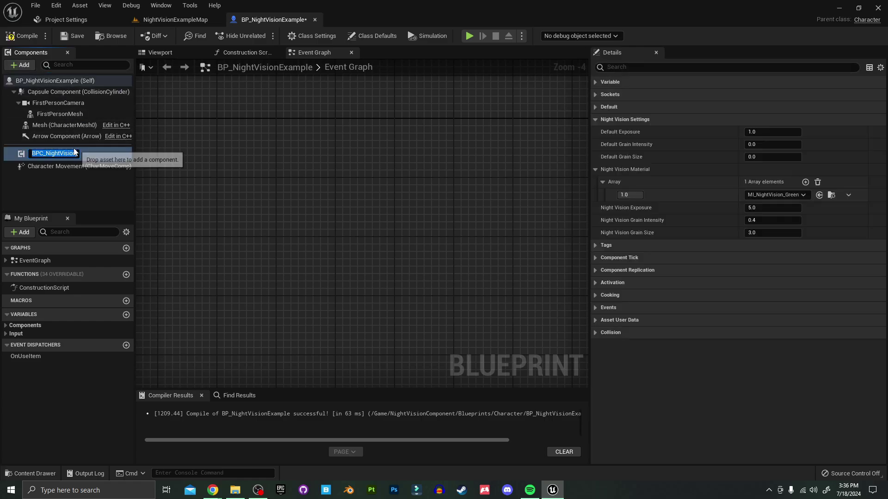
click(74, 187)
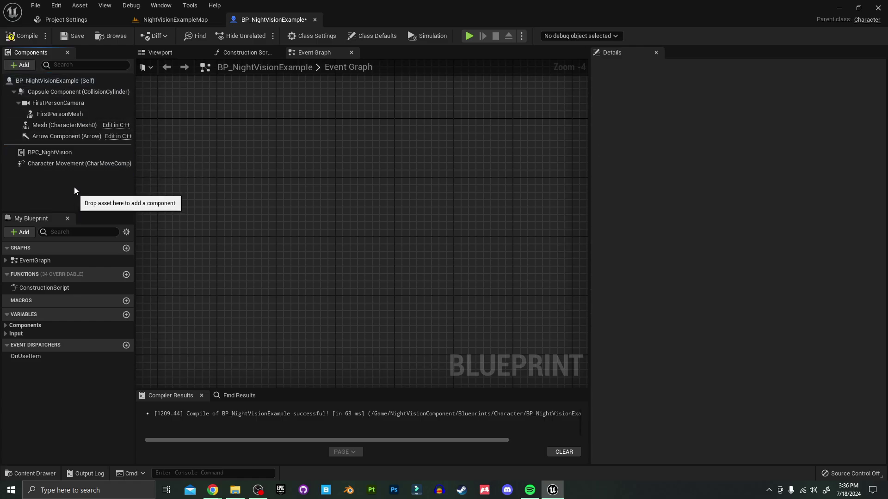
Step: Place an Event BeginPlay node in the event graph
right_click(228, 164)
text(beggin)
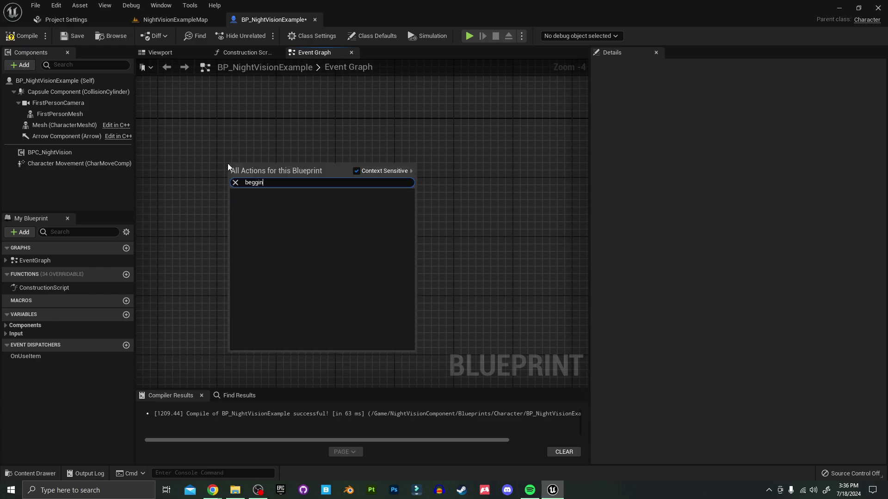
key(BackSpace)
key(BackSpace)
key(BackSpace)
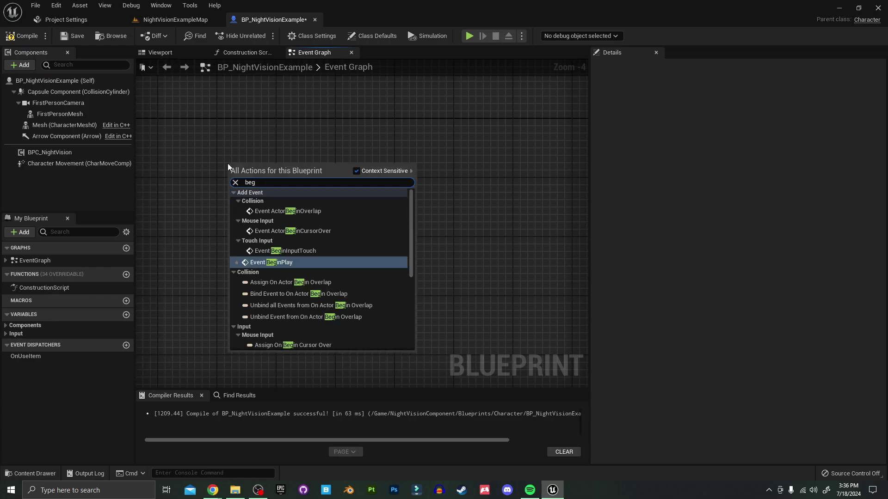
key(Return)
scroll(234, 186, up, 2)
Step: Run BPC_NightVision's Initialize Night Vision from BeginPlay, with FirstPersonCamera as Player Camera
drag(65, 157, 295, 193)
text(ini)
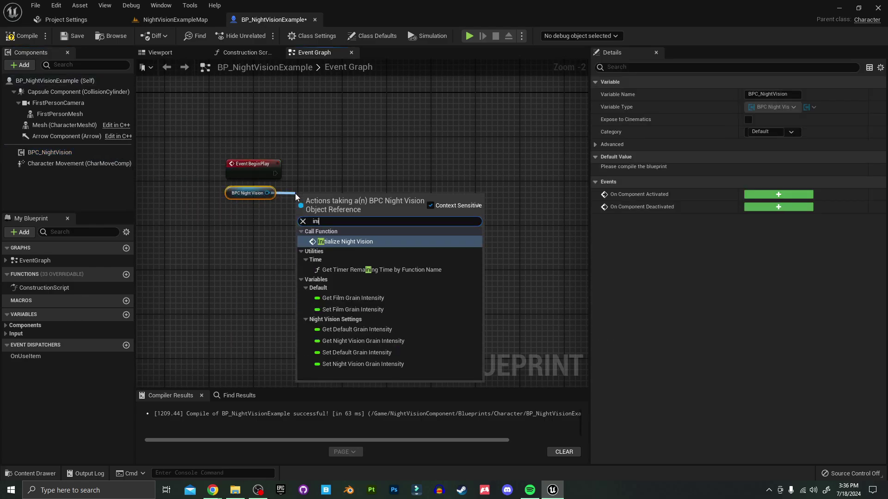
key(Return)
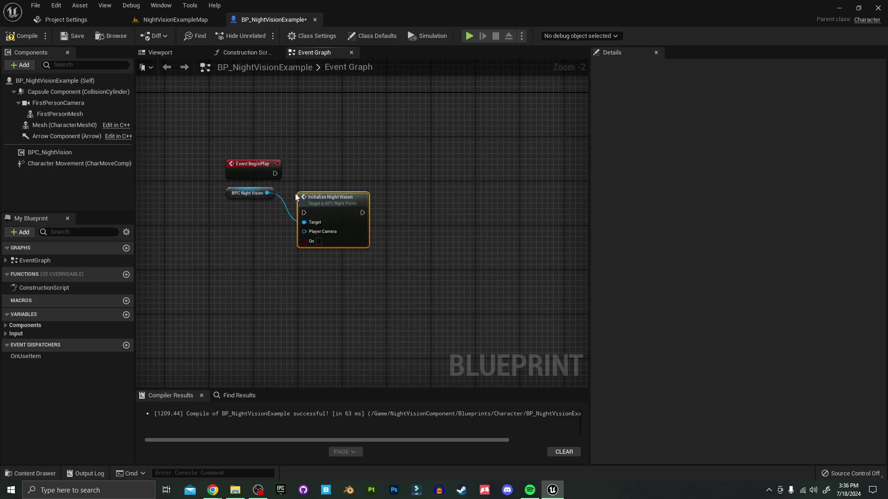
drag(276, 173, 305, 214)
drag(307, 212, 307, 172)
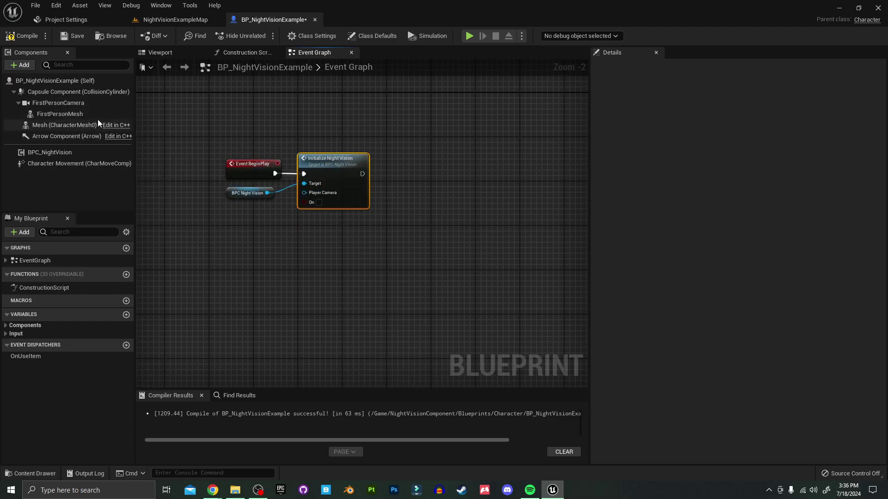
drag(58, 103, 304, 192)
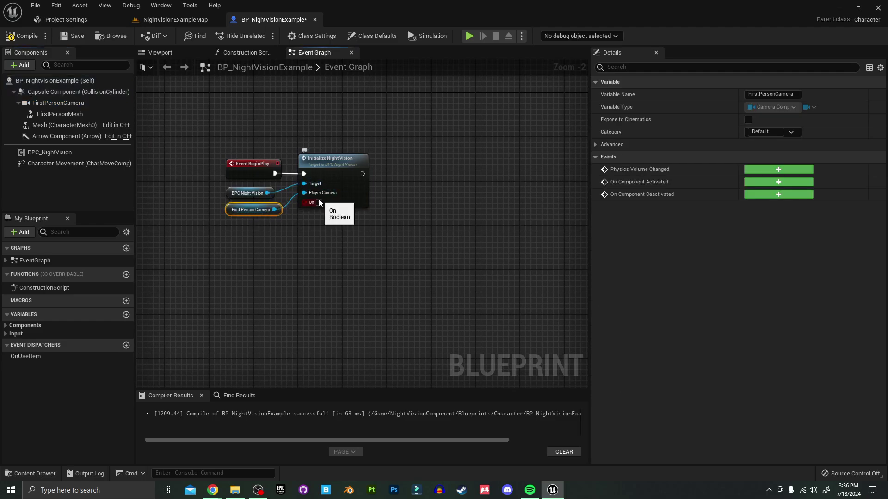
Step: Play-test with night vision starting on, then set it to start switched off
click(318, 203)
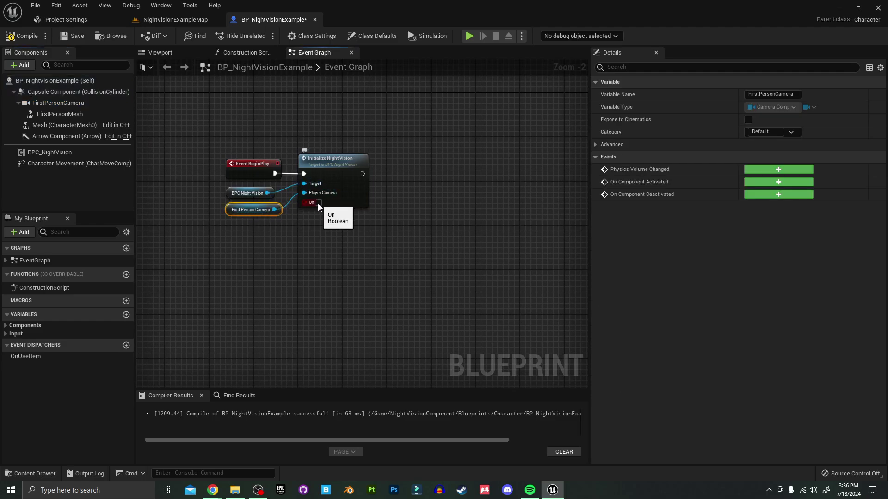
click(468, 37)
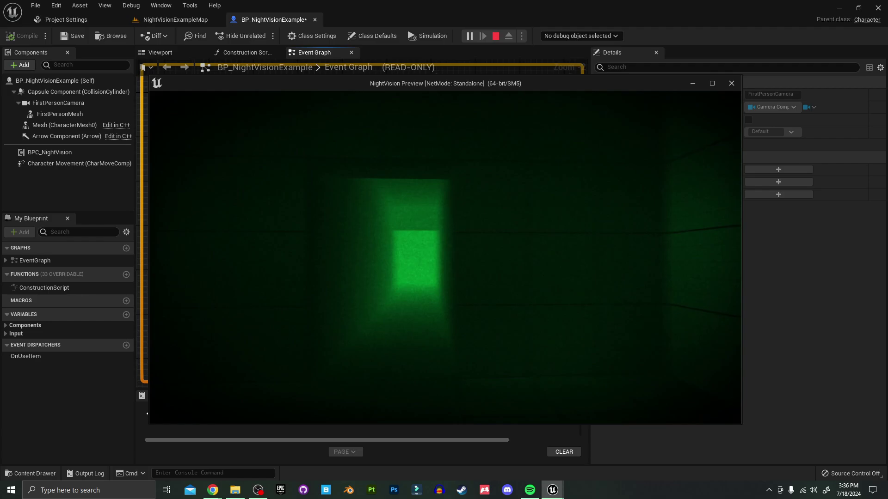
key(Escape)
click(323, 203)
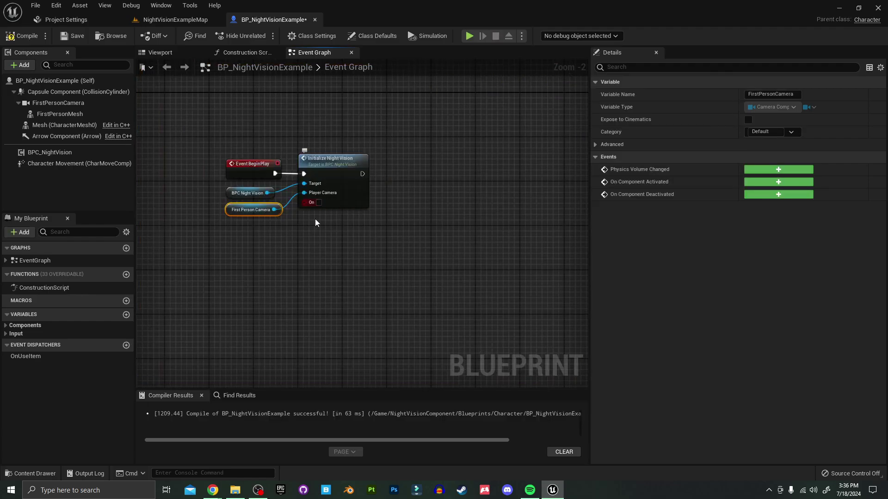
Step: Add a Flip Flop node after the F key Pressed event
right_drag(260, 255, 265, 217)
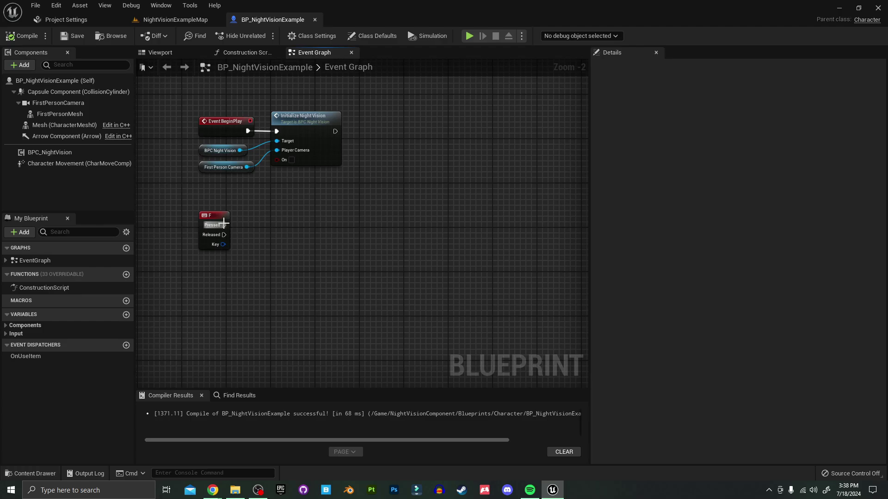
drag(223, 225, 243, 223)
text(flip)
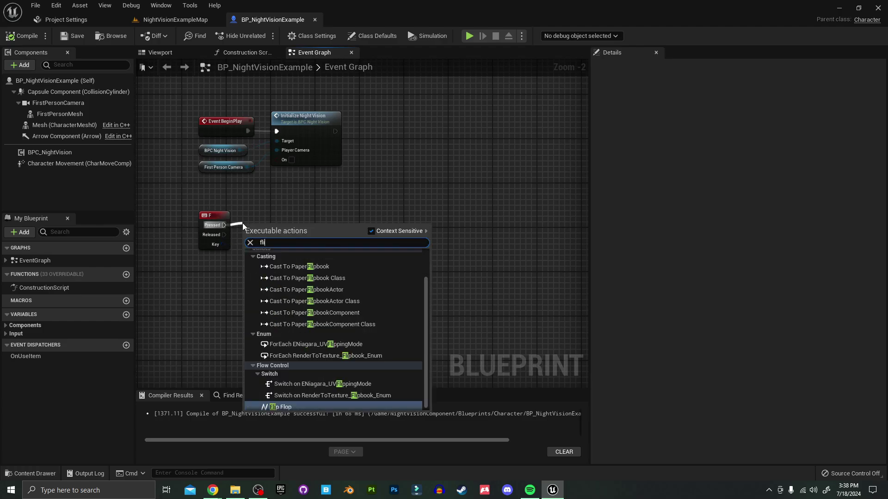
key(Return)
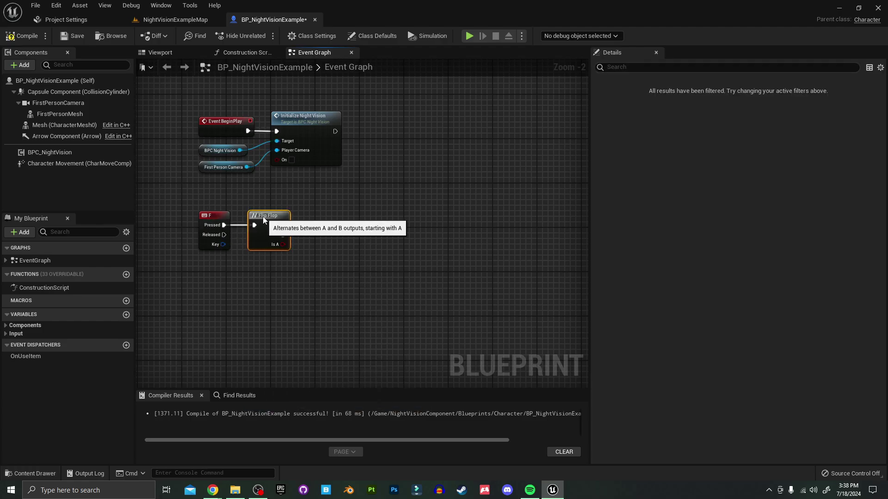
mouse_move(258, 273)
right_down()
mouse_move(245, 265)
mouse_move(261, 259)
right_up()
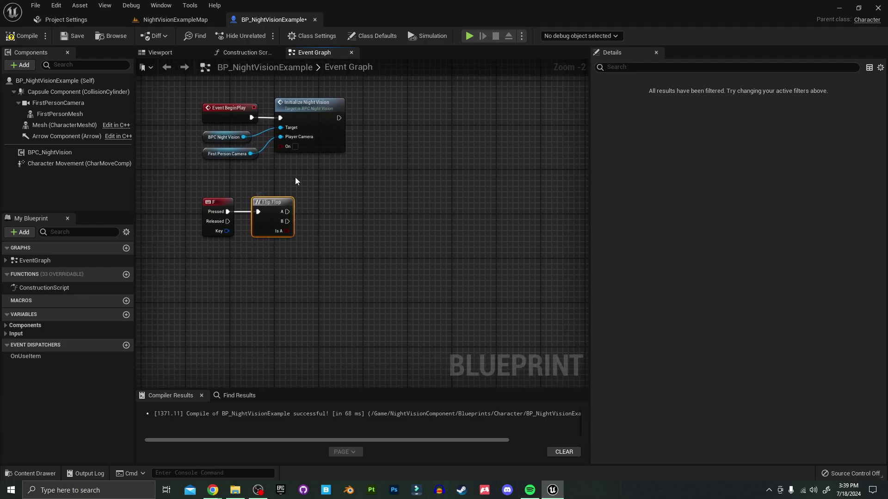
Step: Duplicate the night vision and camera references and add a Toggle Night Vision call
drag(218, 174, 236, 140)
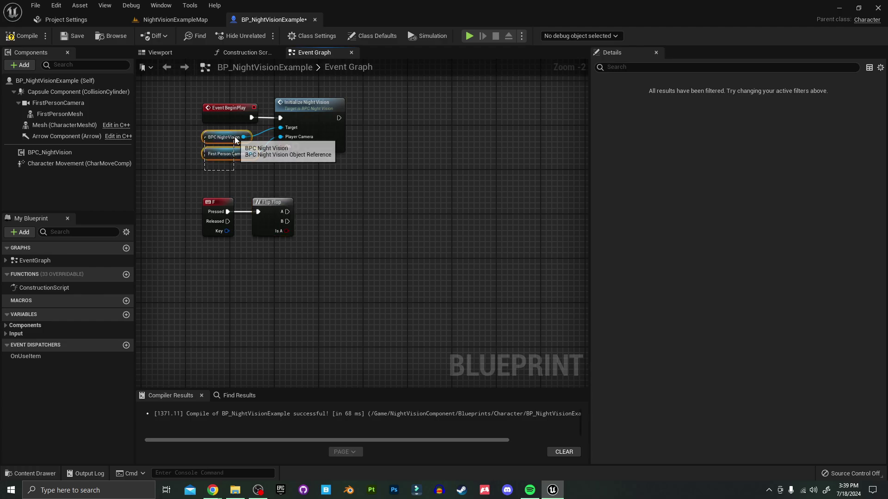
key(ctrl+c)
key(ctrl+v)
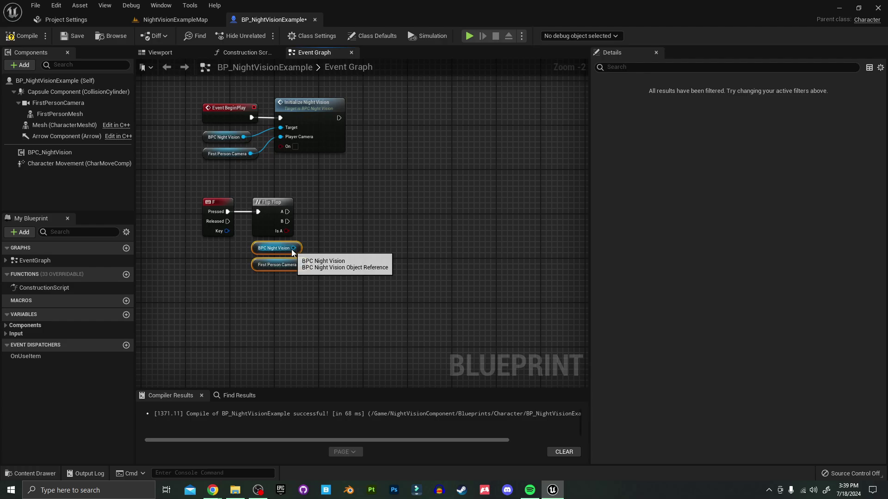
drag(294, 247, 328, 248)
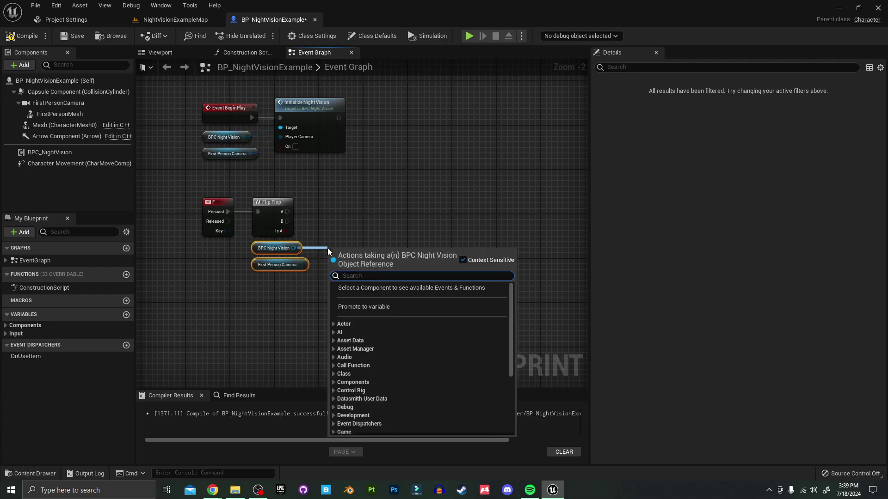
text(togg)
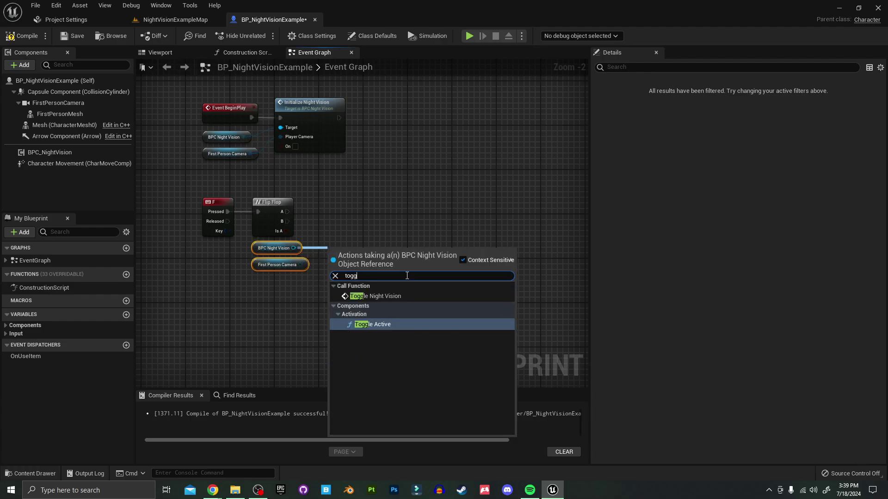
click(384, 296)
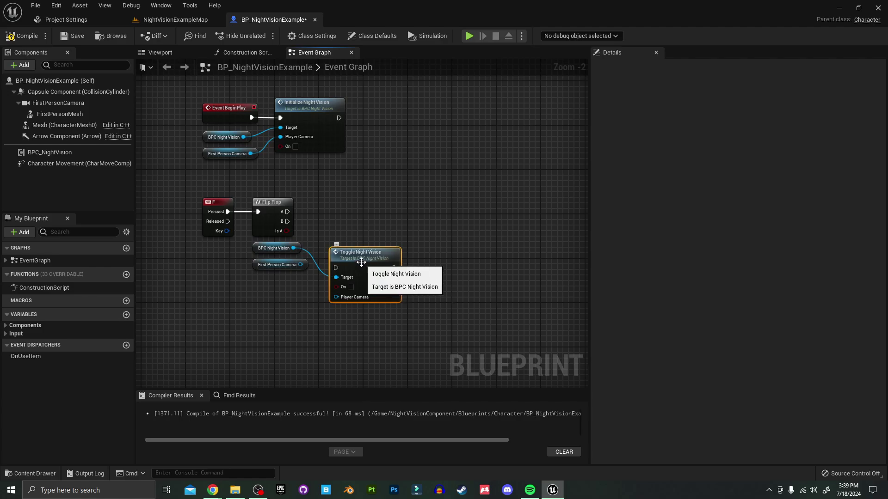
Step: Wire the toggle to the camera and Flip Flop output A, with On checked
drag(385, 293, 385, 266)
drag(300, 267, 337, 270)
drag(356, 229, 356, 203)
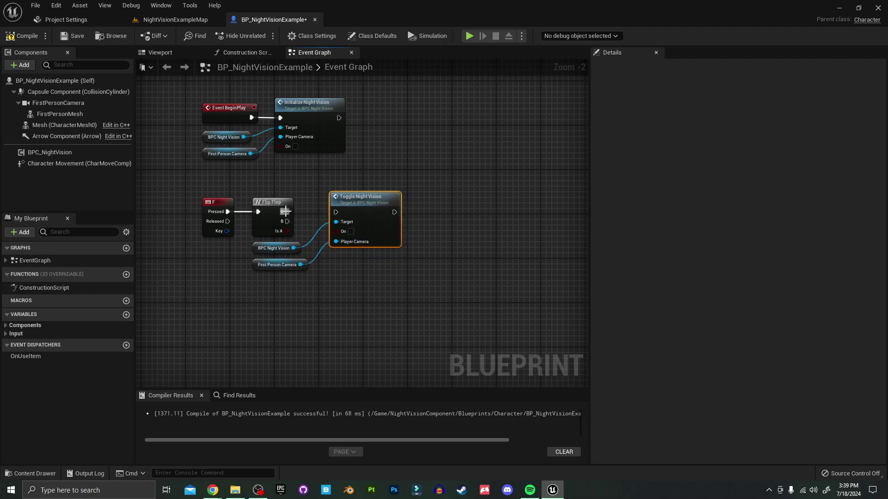
drag(288, 212, 336, 211)
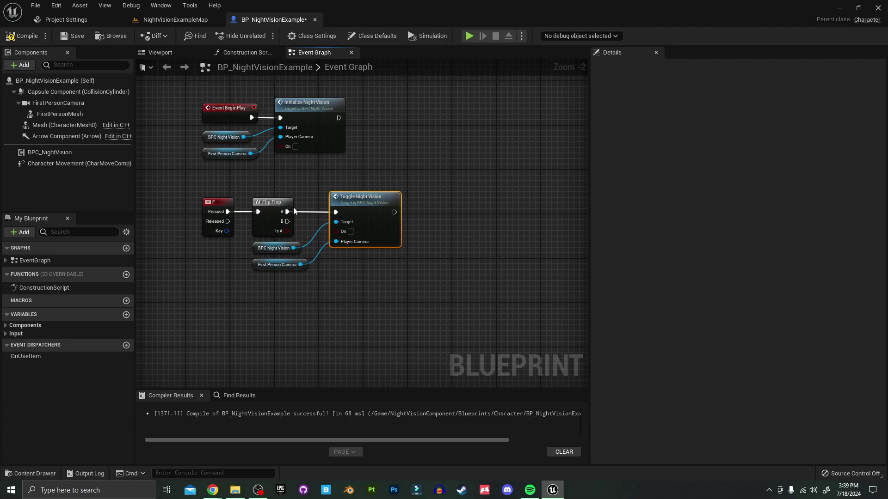
click(216, 202)
click(343, 191)
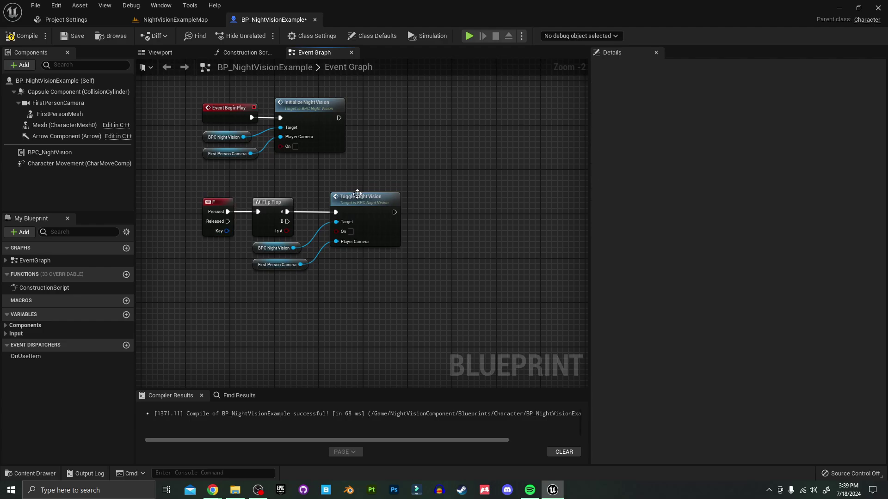
click(350, 231)
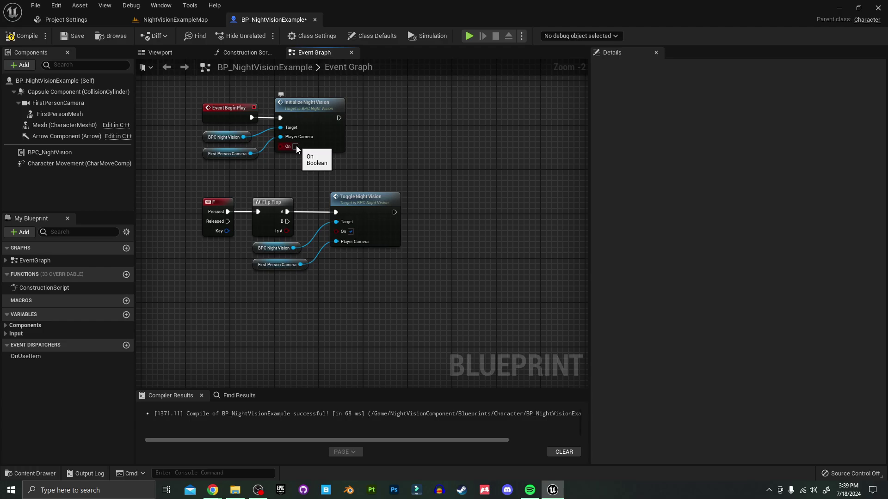
Step: Duplicate the toggle with On unchecked and run it from Flip Flop output B
click(347, 209)
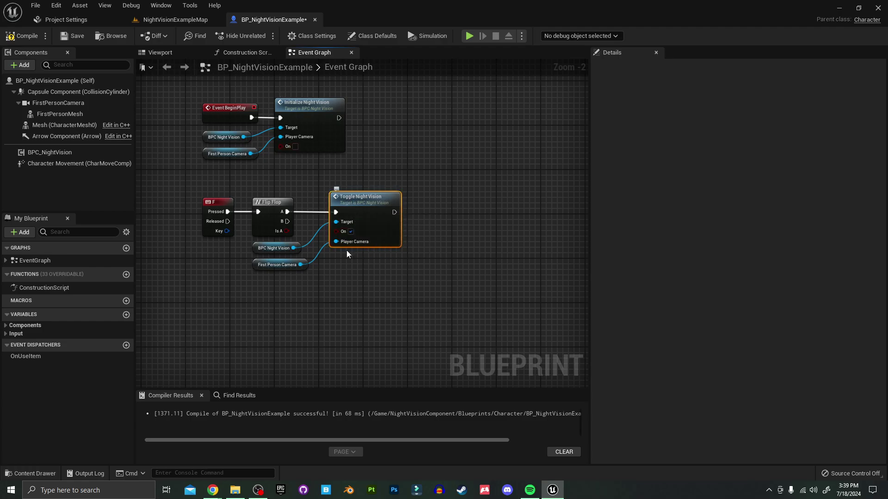
key(ctrl+d)
drag(349, 316, 355, 263)
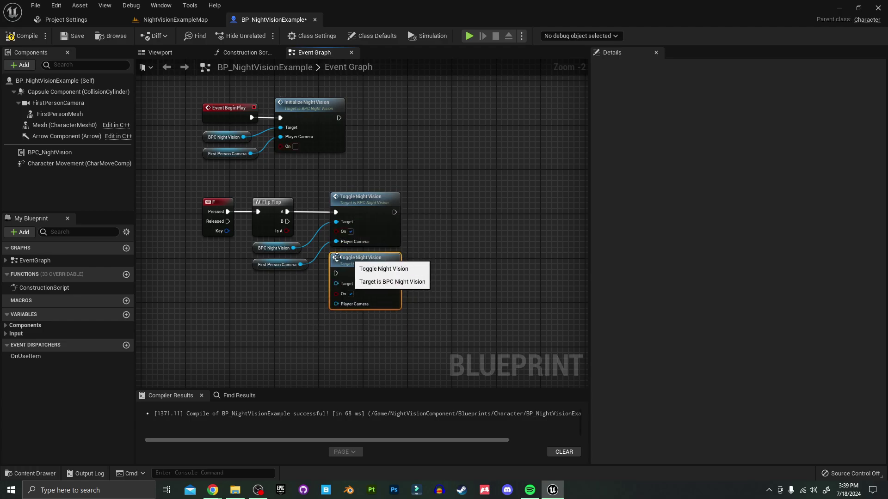
drag(293, 247, 287, 222)
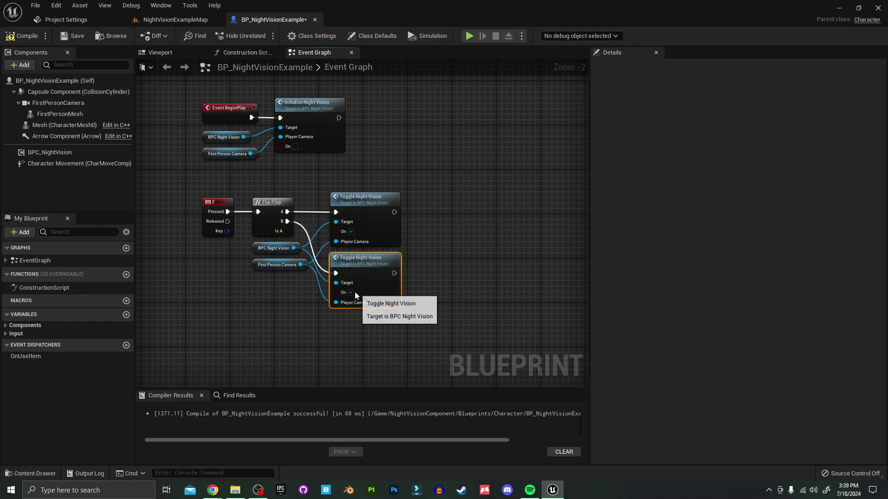
click(351, 293)
right_drag(260, 169, 274, 186)
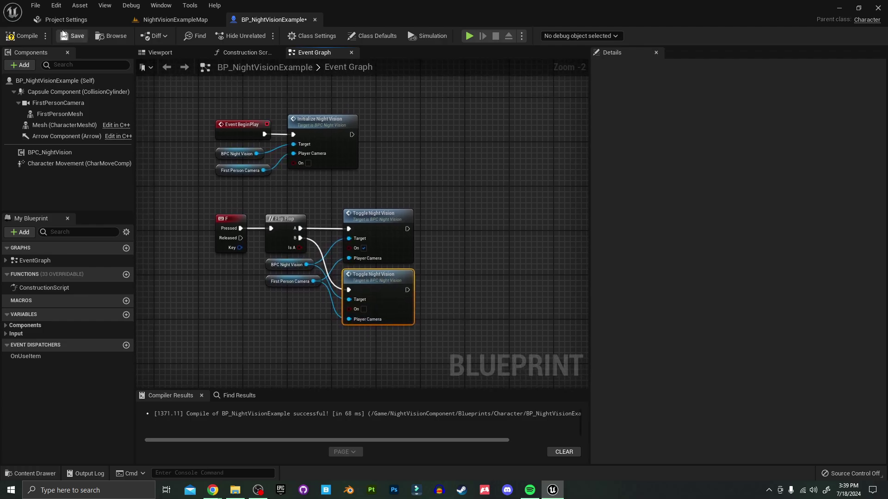
Step: Play-test, pressing F twice to switch night vision on and off, then select BPC_NightVision
click(469, 35)
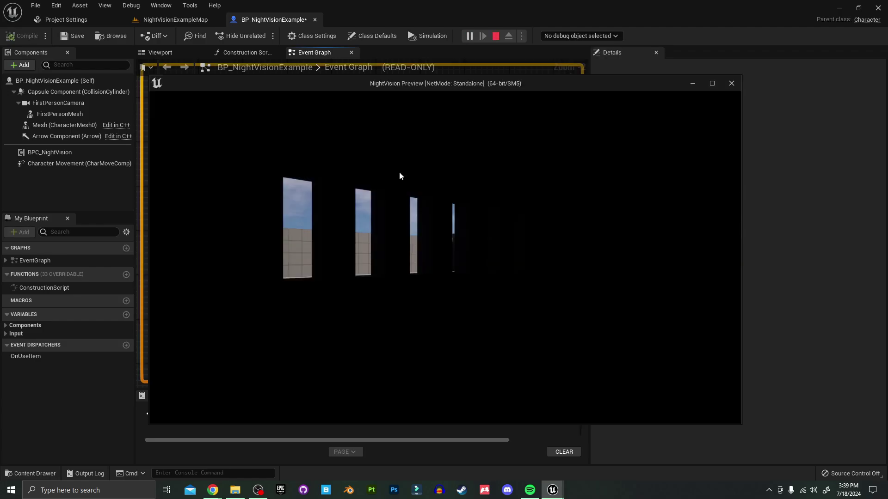
key(f)
key(f)
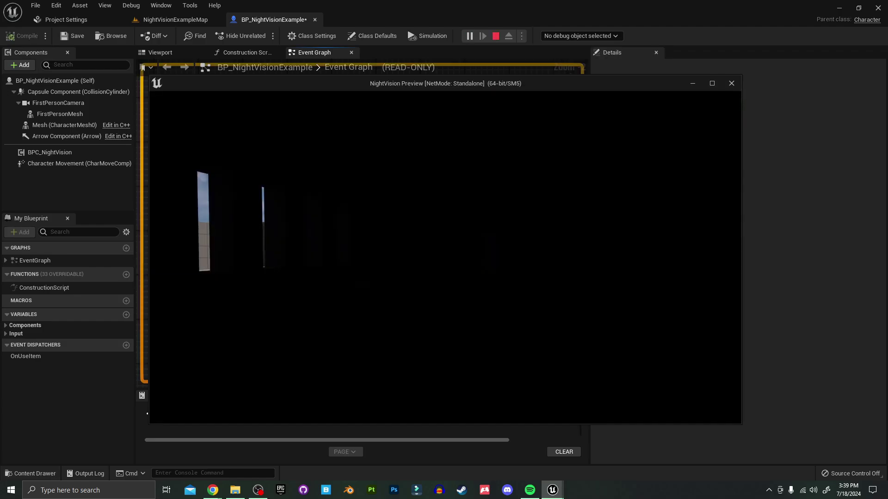
key(f)
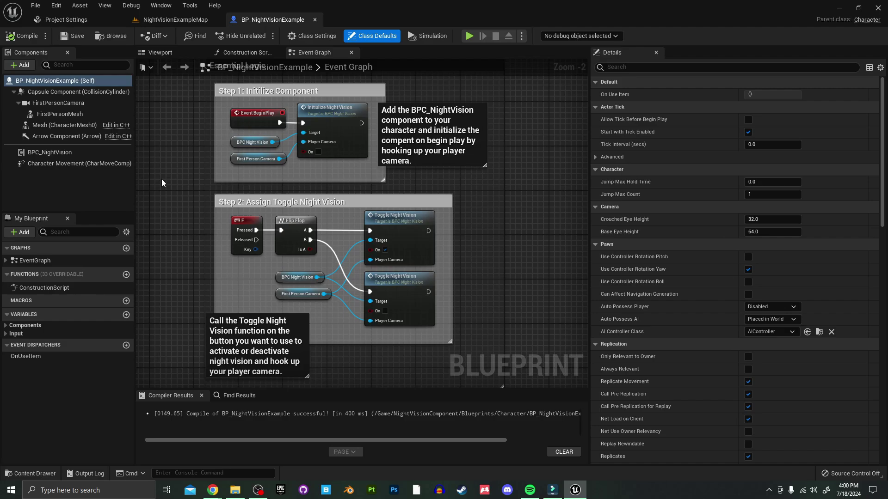
click(74, 151)
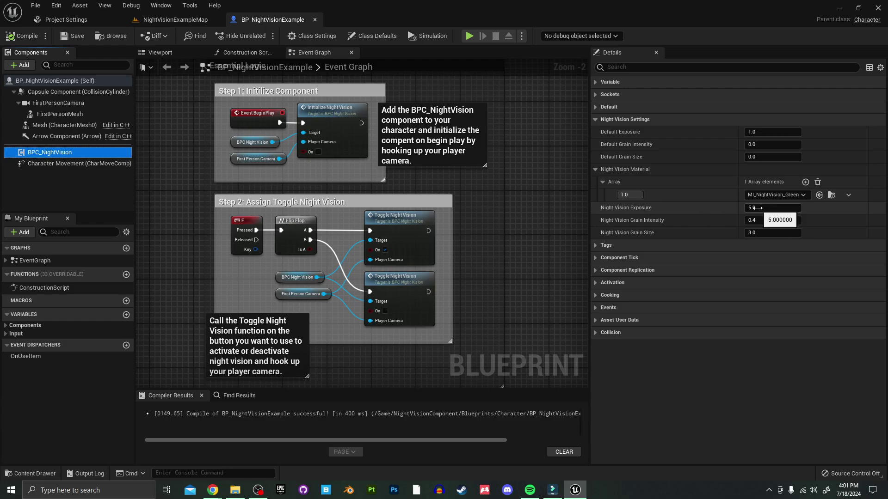
Step: Nudge Night Vision Exposure and open the Night Vision Material asset picker
drag(755, 208, 763, 208)
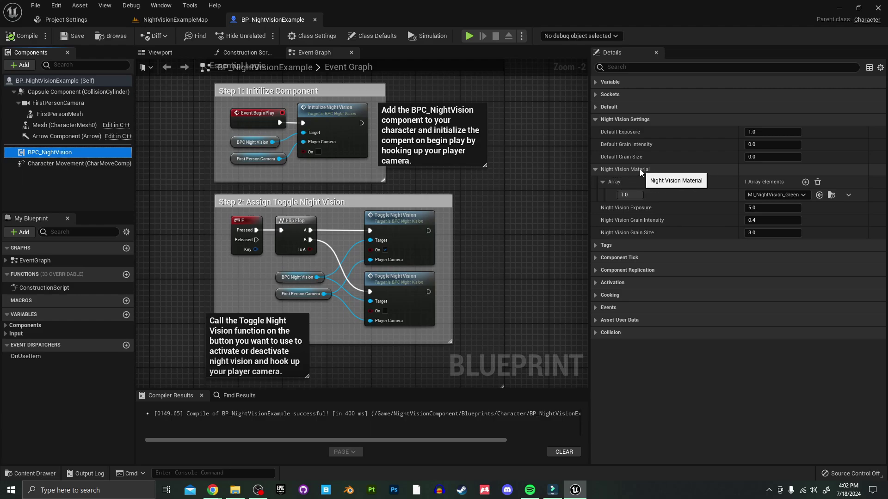
click(774, 197)
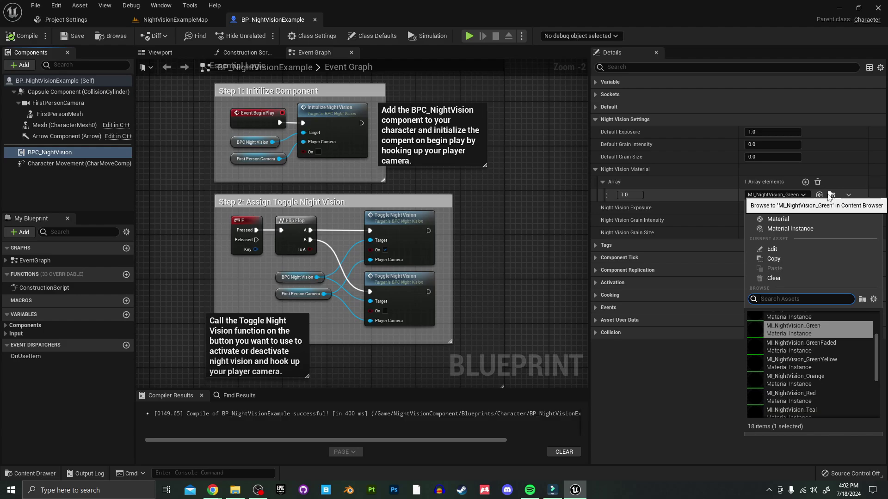
Step: Create MI_NV_Custom from M_NightVision_Base in the NightVisionComponent > Materials folder
click(708, 196)
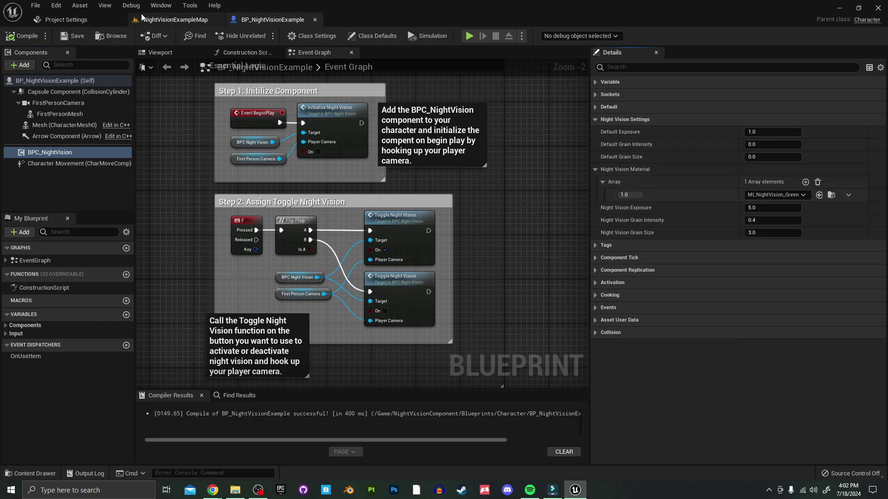
click(176, 20)
double_click(138, 378)
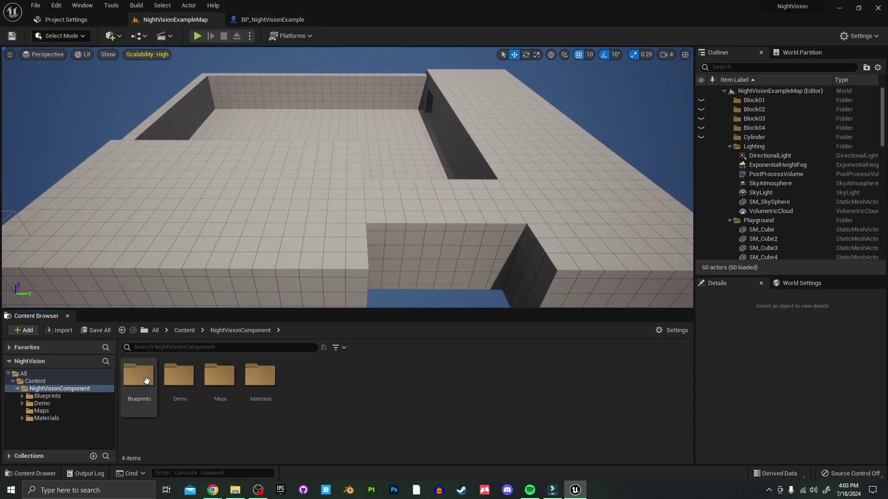
double_click(258, 387)
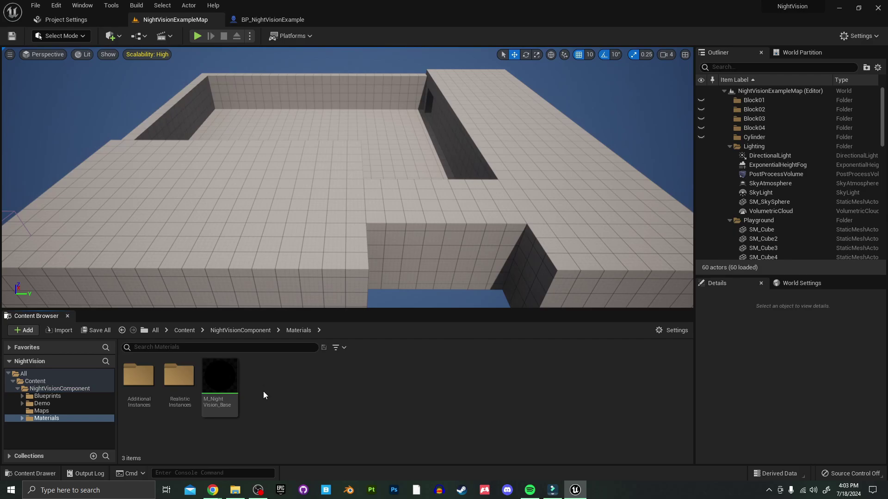
right_click(226, 403)
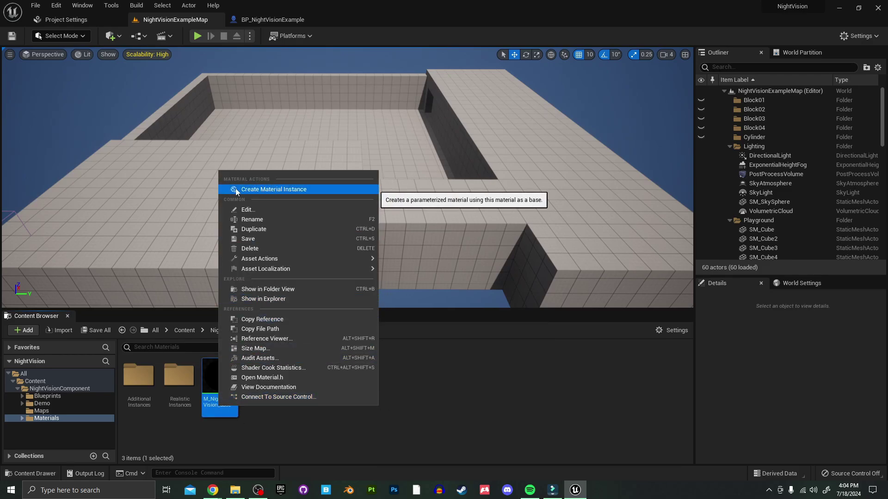
click(257, 190)
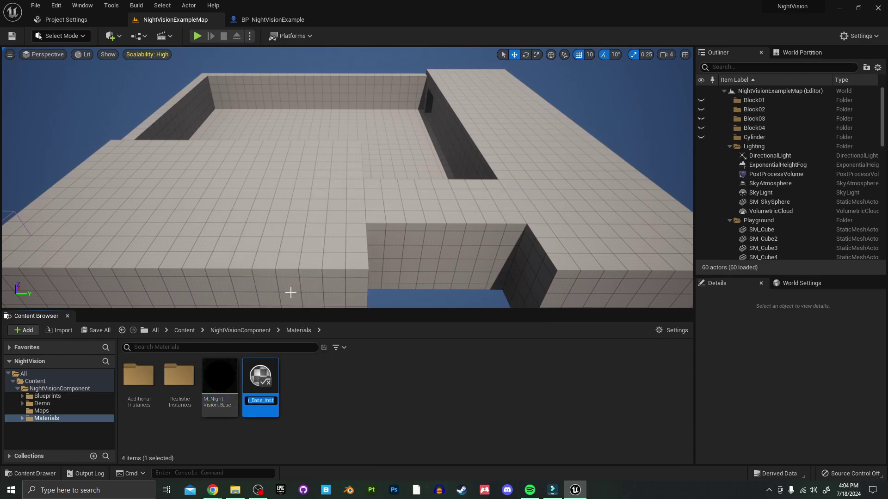
text(MI)
text(_NV_Custom)
key(Return)
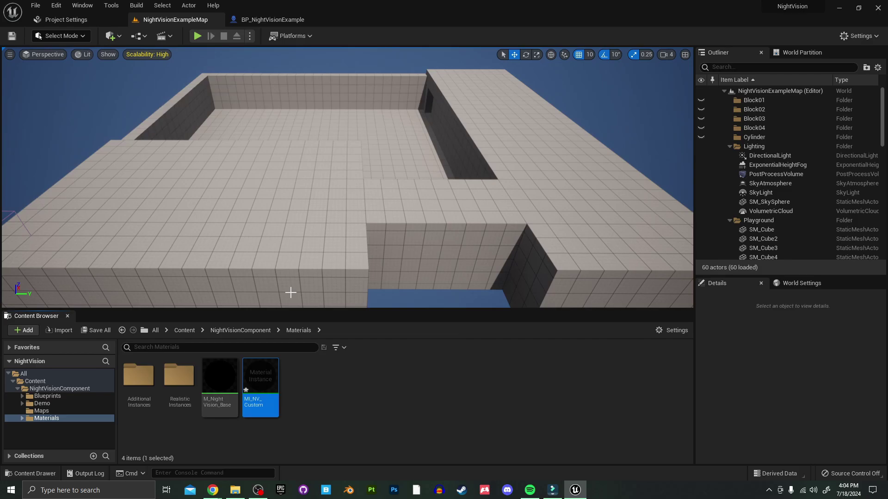
Step: Override MI_NV_Custom's Brightness 1.413752, Density 2.509701 and Radius 0.816
double_click(272, 396)
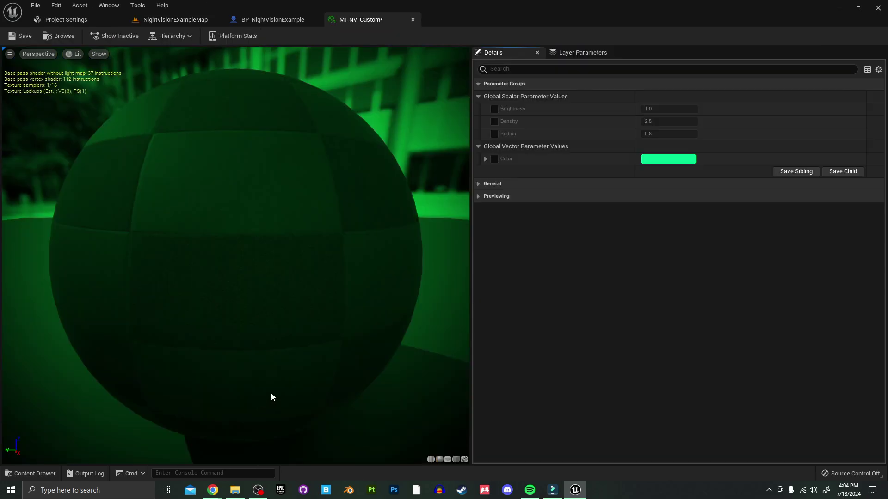
click(493, 109)
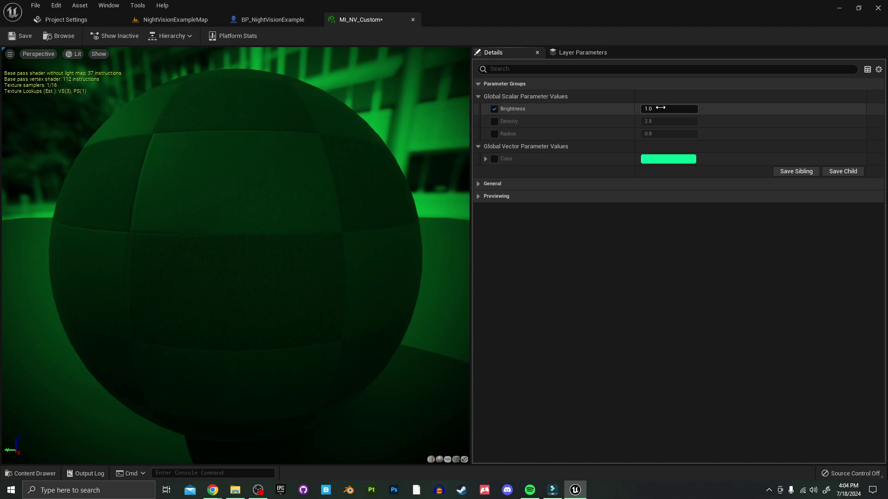
drag(661, 107, 705, 107)
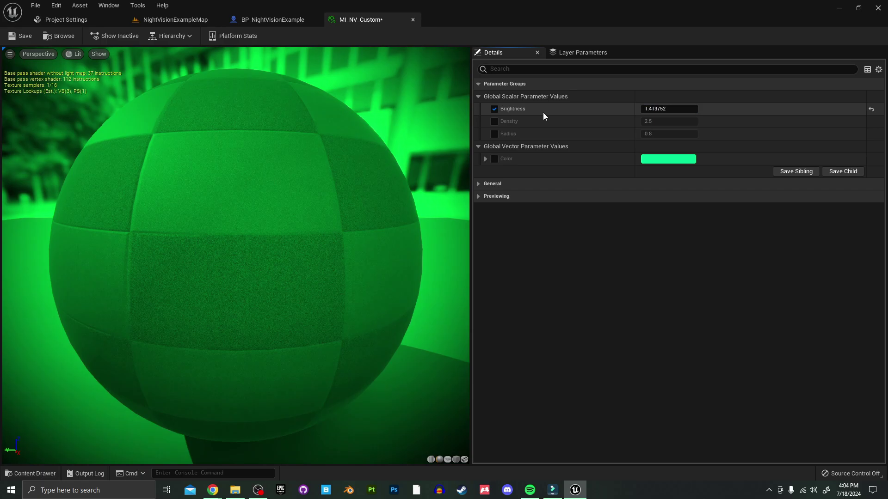
click(495, 121)
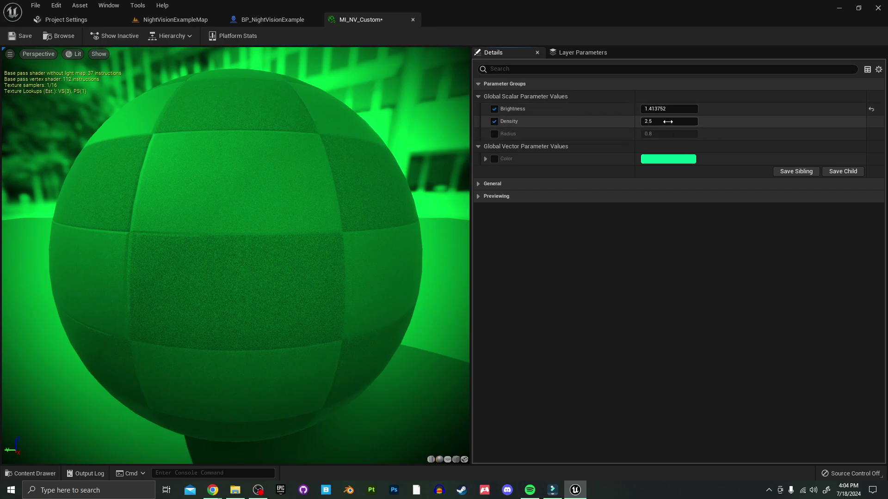
mouse_move(668, 121)
mouse_down()
mouse_move(684, 121)
mouse_move(639, 125)
mouse_move(680, 134)
mouse_up()
click(494, 133)
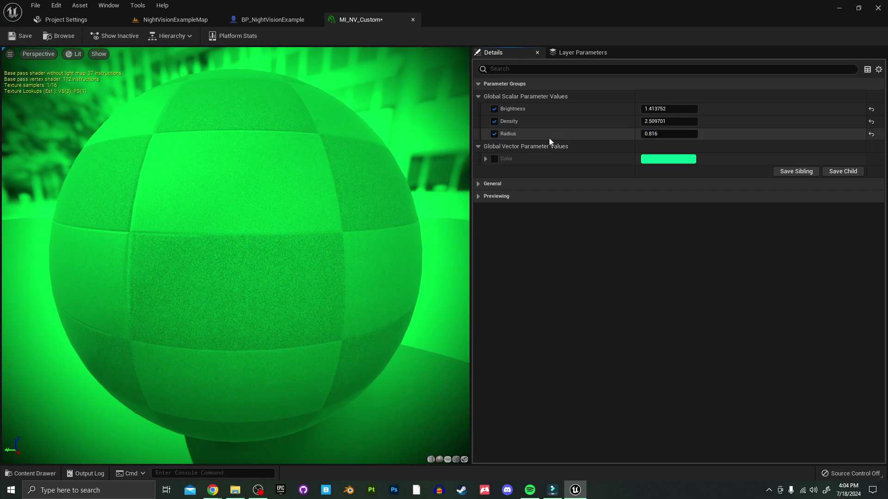
Step: Override Color with a pink tint, raise Brightness to 1.882117, and save MI_NV_Custom
click(494, 160)
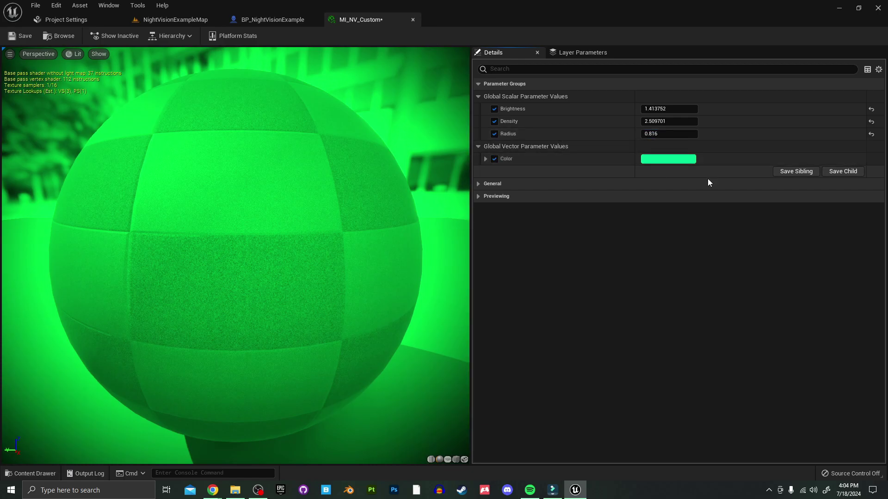
click(666, 157)
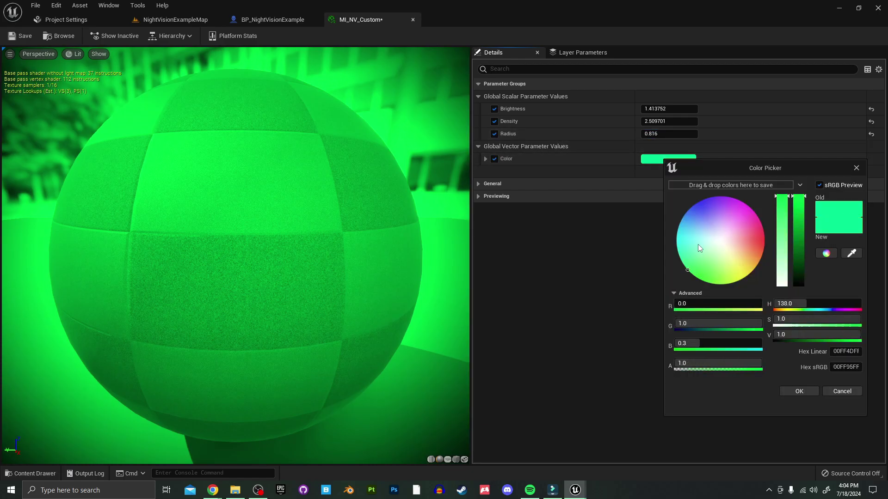
drag(697, 244, 732, 221)
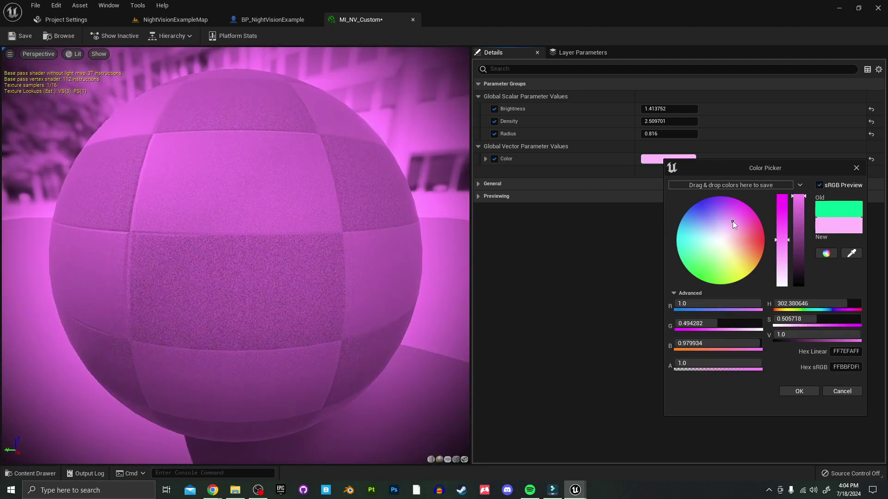
click(791, 390)
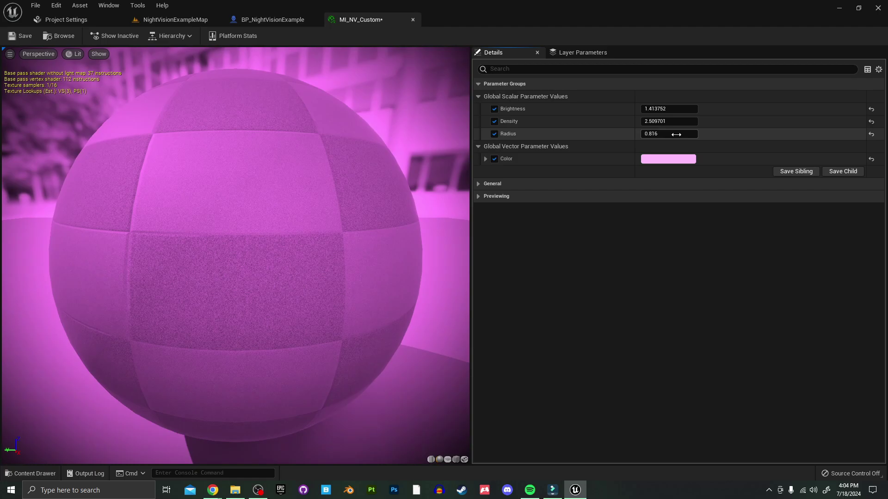
drag(669, 108, 697, 108)
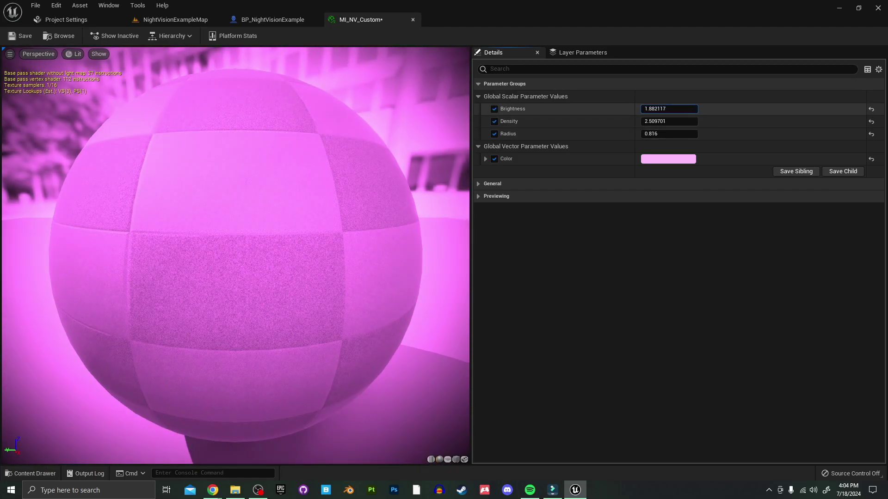
click(273, 19)
Step: Set BPC_NightVision's Night Vision Material element 0 to MI_NV_Custom in BP_NightVisionExample
click(175, 20)
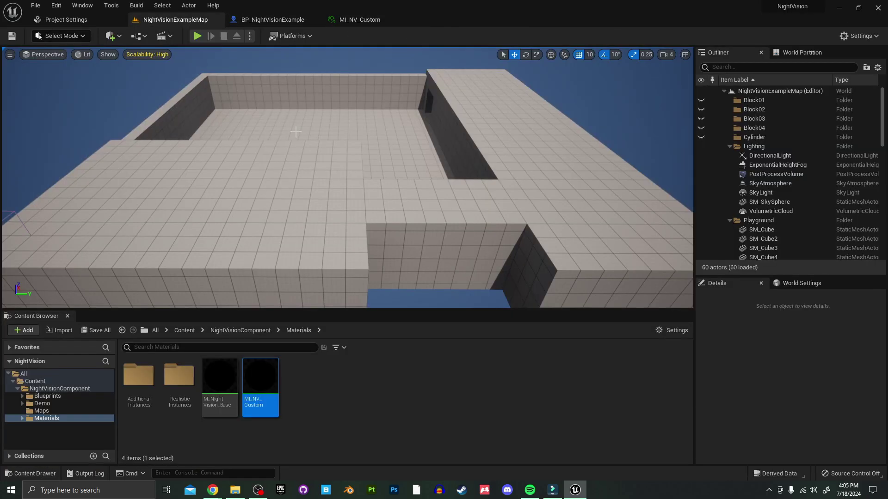
mouse_move(261, 404)
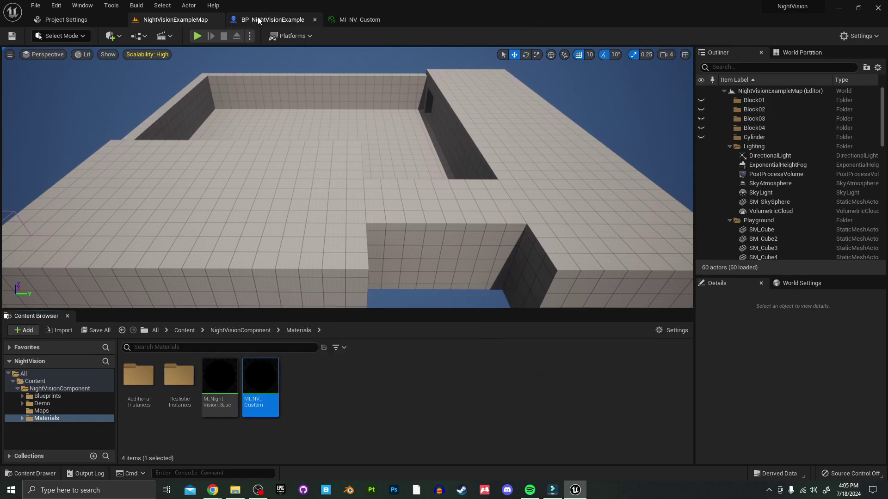
click(294, 20)
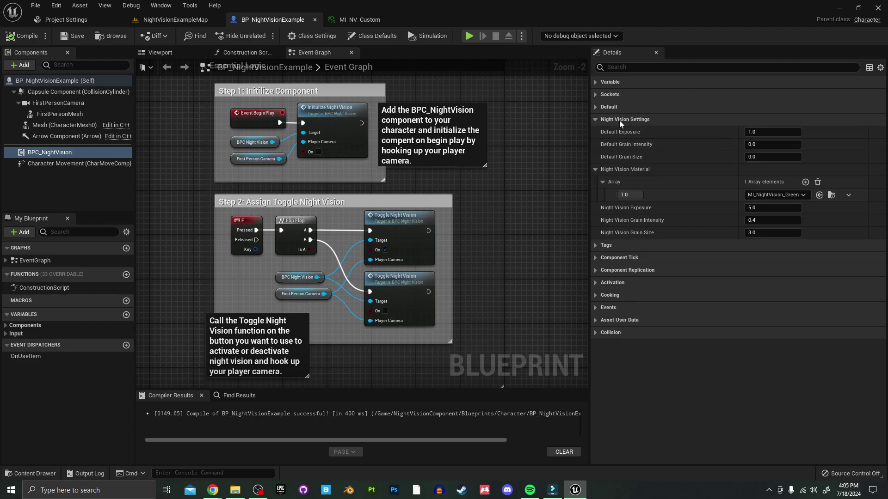
click(819, 195)
click(775, 194)
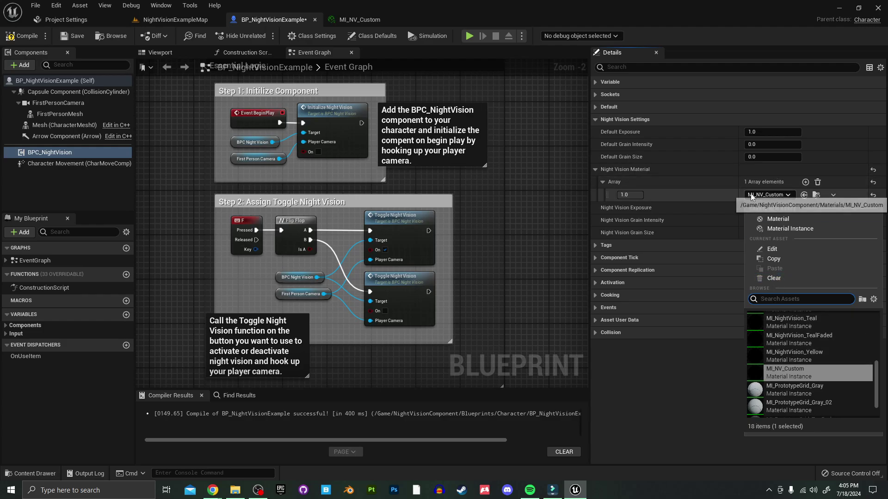
click(779, 196)
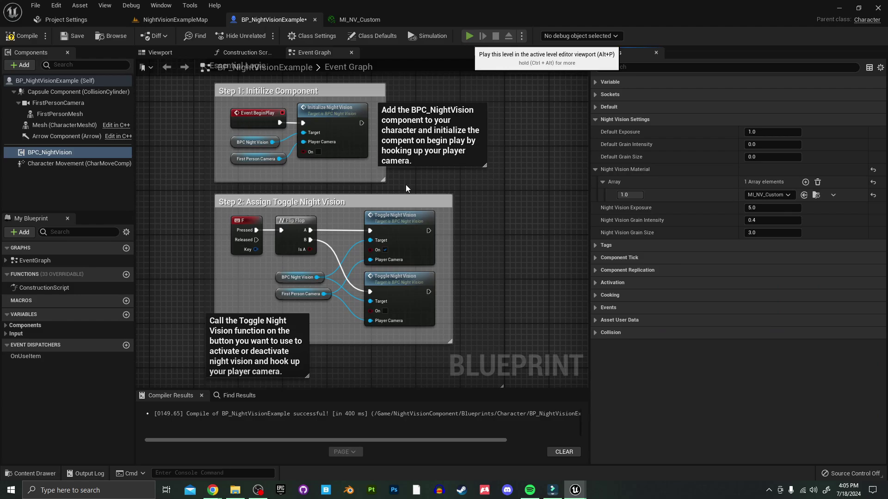
click(469, 35)
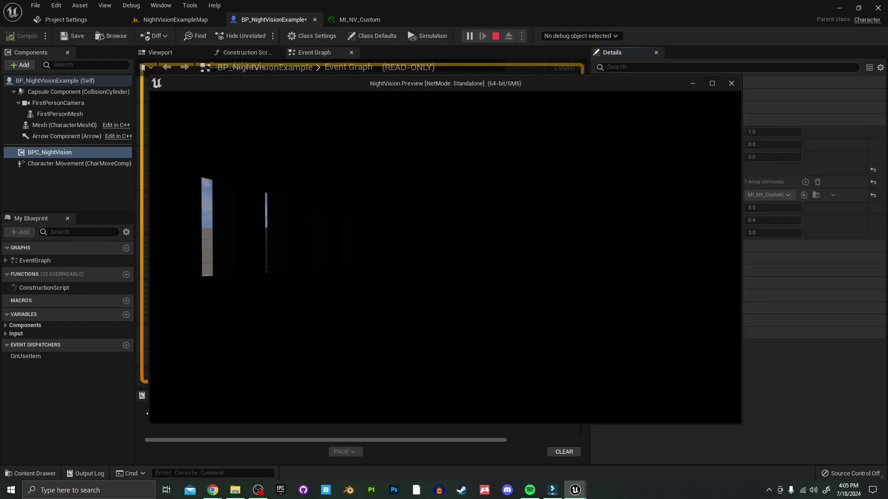